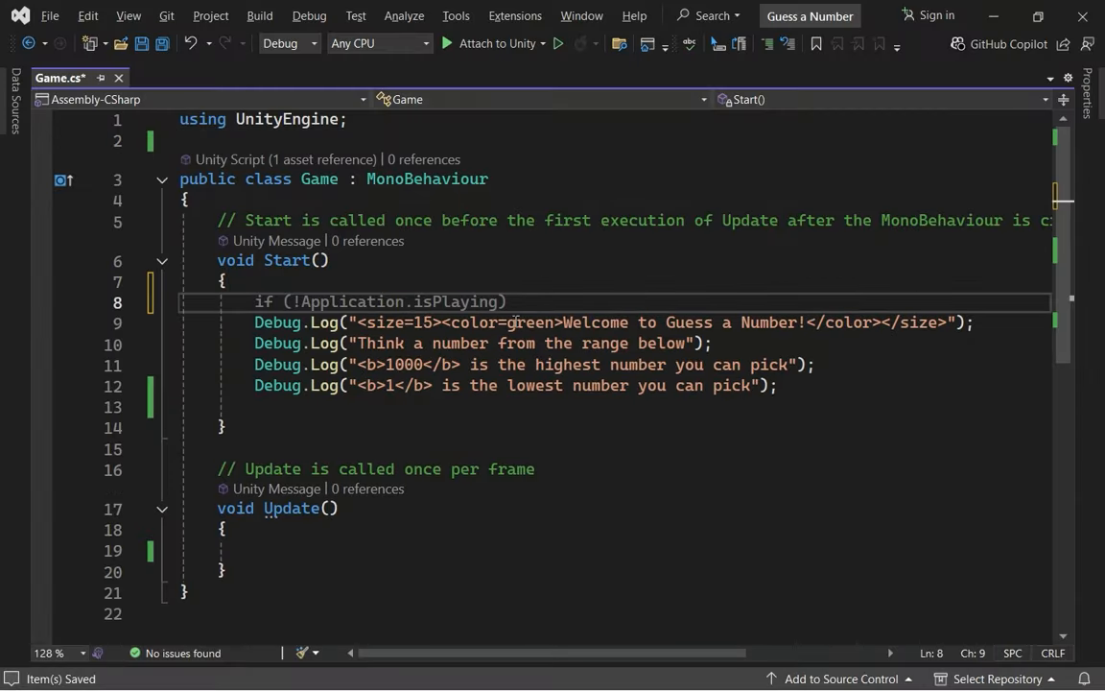
{"action": "type", "text": "int min = 1;"}
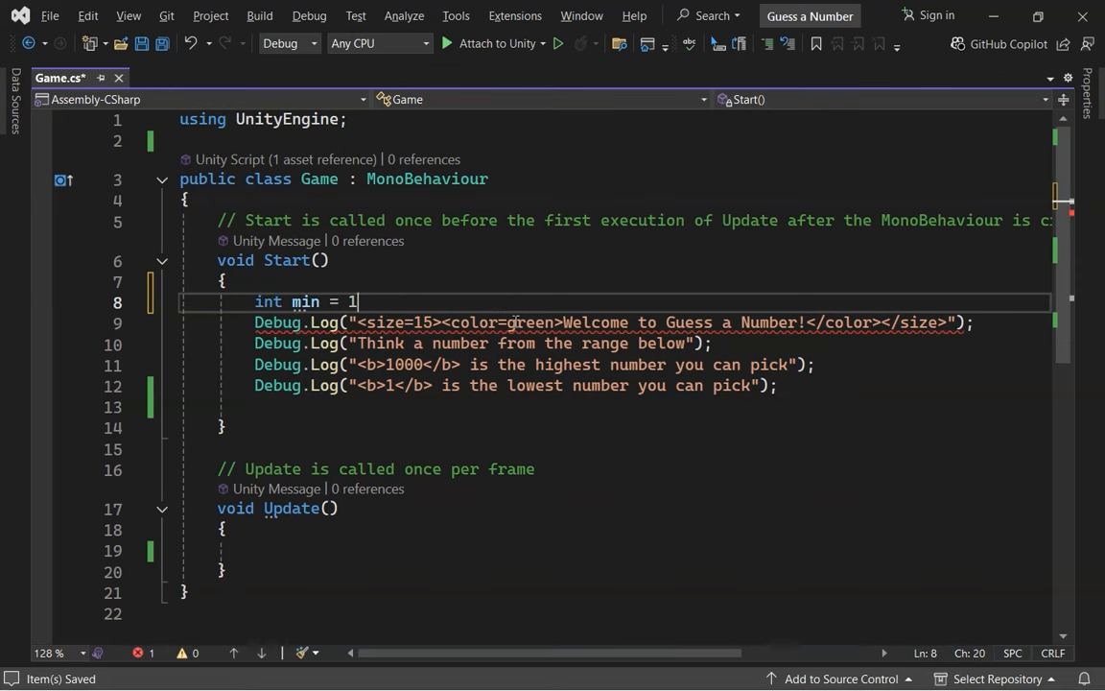
Declare int min = 1, max = 1000 and guess = 50 in Start() and save the script
{"action": "key", "text": "Return"}
{"action": "type", "text": "int max = 1000;"}
{"action": "key", "text": "Return"}
{"action": "type", "text": "int "}
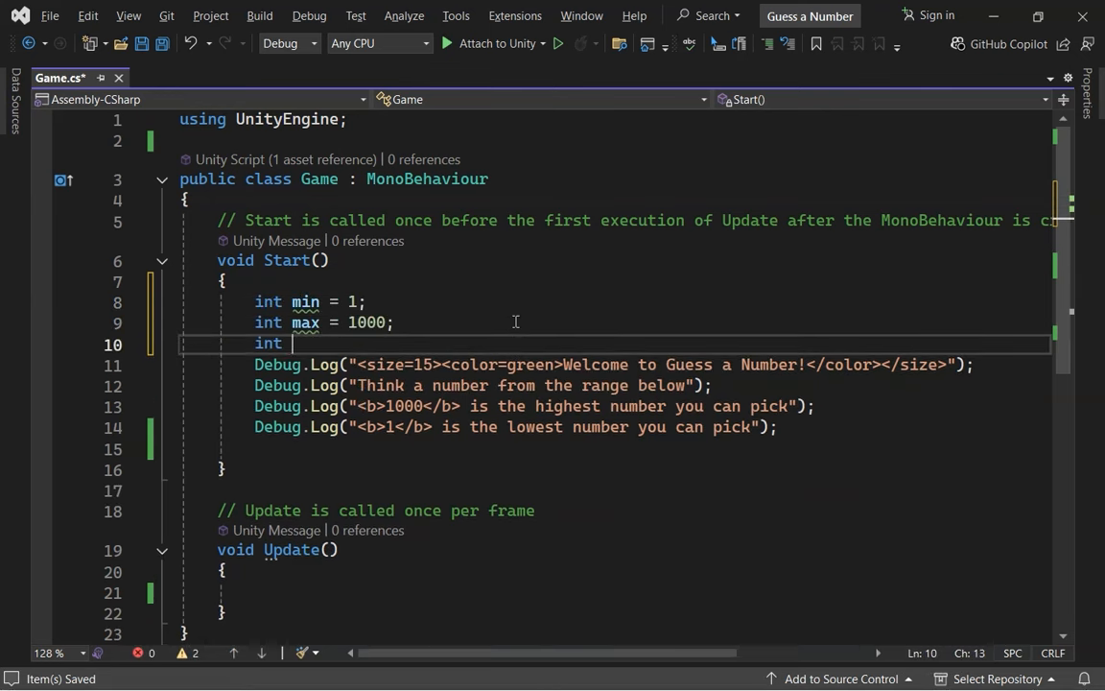
{"action": "type", "text": "guess = 50;"}
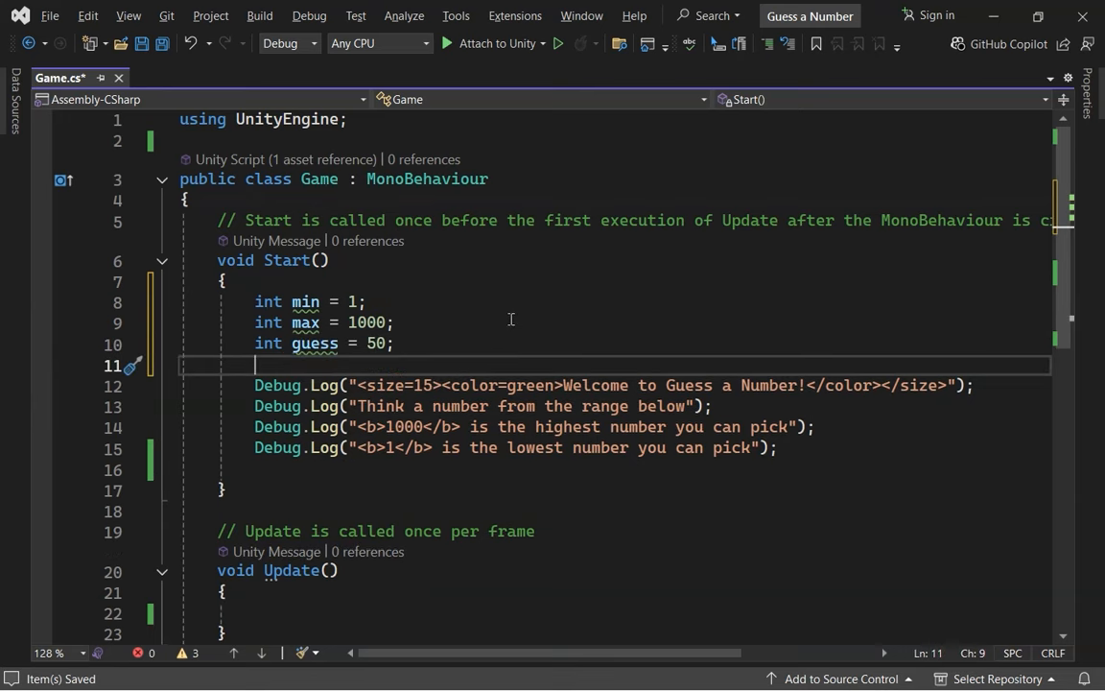
{"action": "type", "text": "Debug.LogFormat(\"Lowest = <b>{0}</b> \\n\\t\\tHighest = <b>{1}</b>\", min, max"}
{"action": "key", "text": "ctrl+s"}
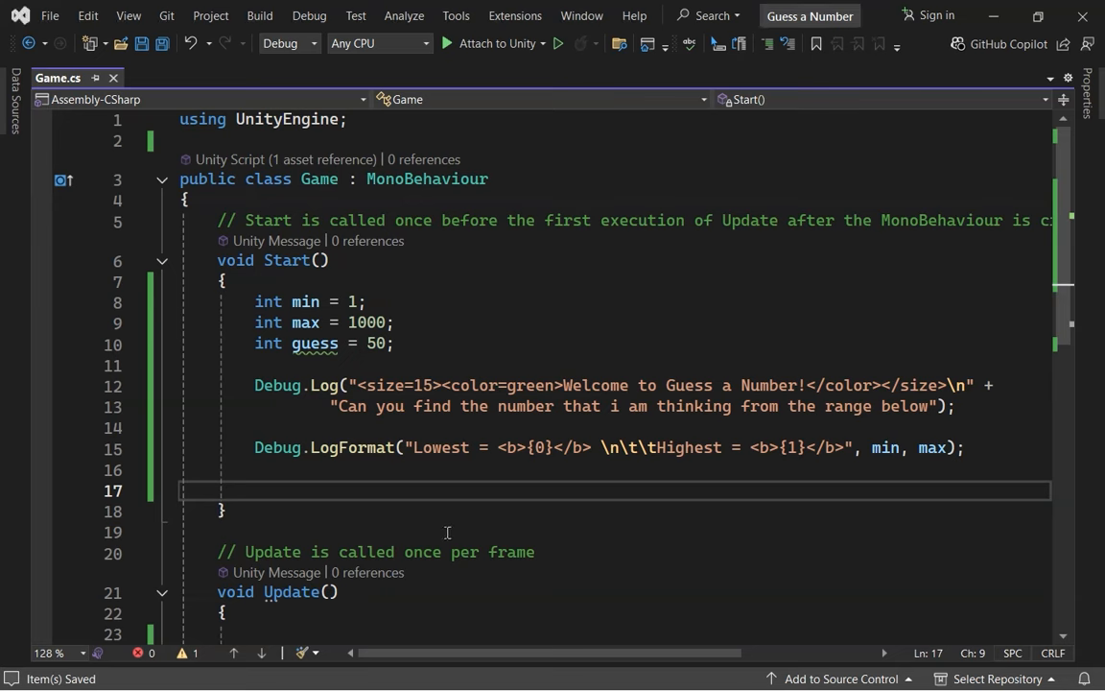
Add LogFormat lines for the number-pad prompt and 'Our Guess' below the range log
{"action": "type", "text": "Debug.Log(\"\\tEnter the number from number-pad and press Enter\");"}
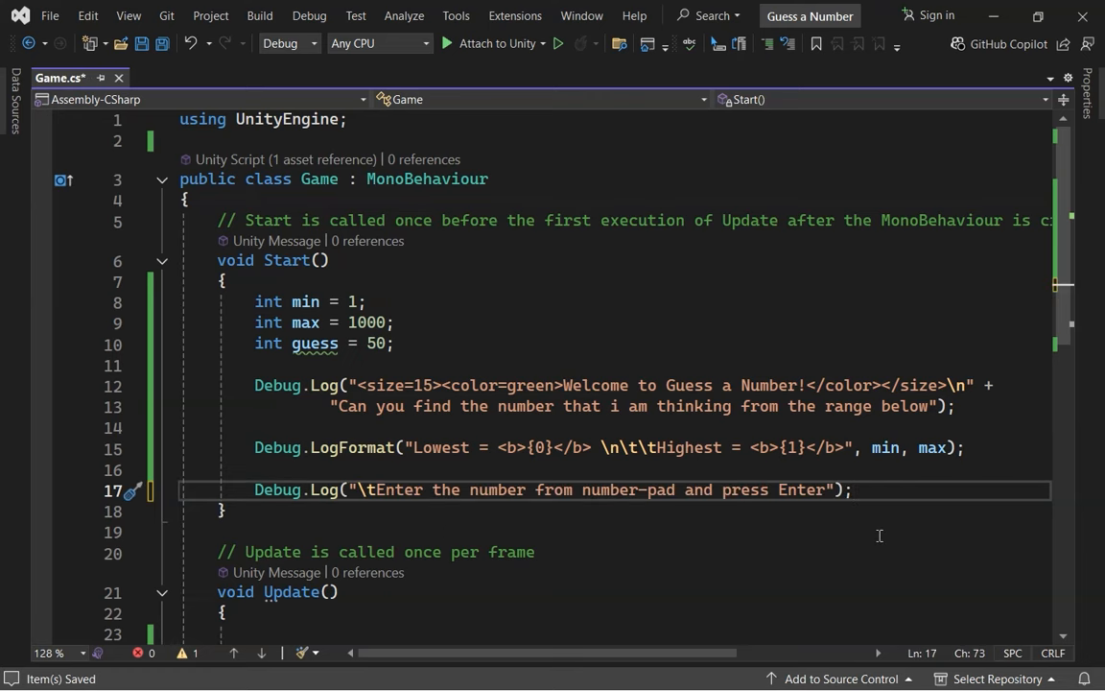
{"action": "key", "text": "Return"}
{"action": "key", "text": "Return"}
{"action": "type", "text": "Debug.Log(\"Our Guess : \" + guess);"}
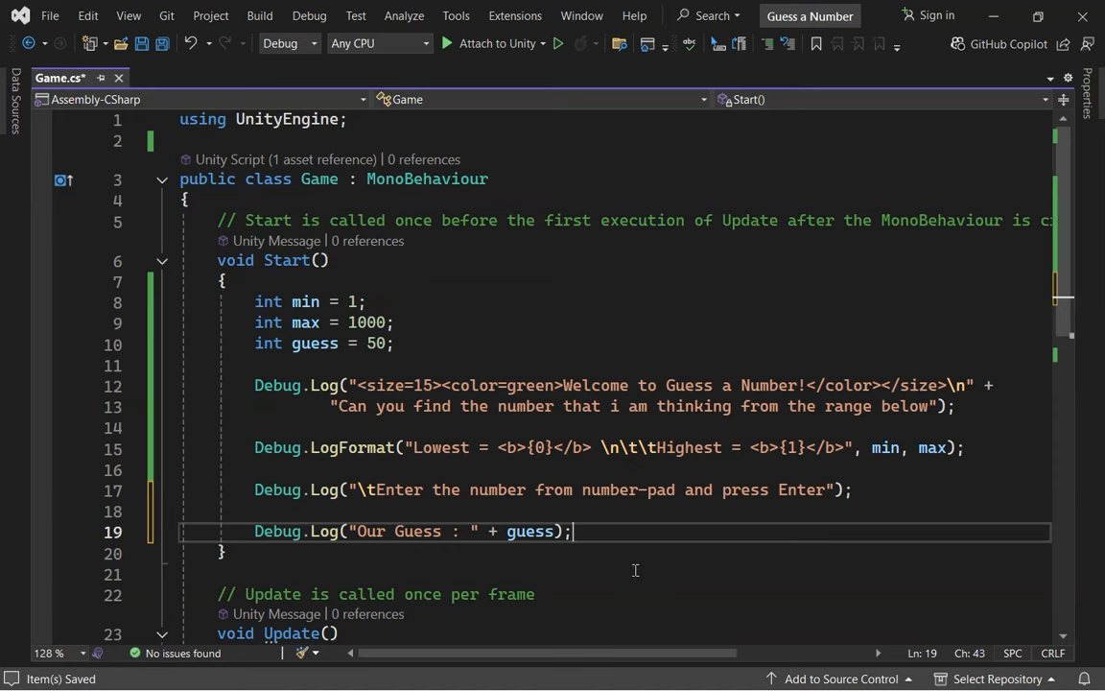
{"action": "key", "text": "alt+Tab"}
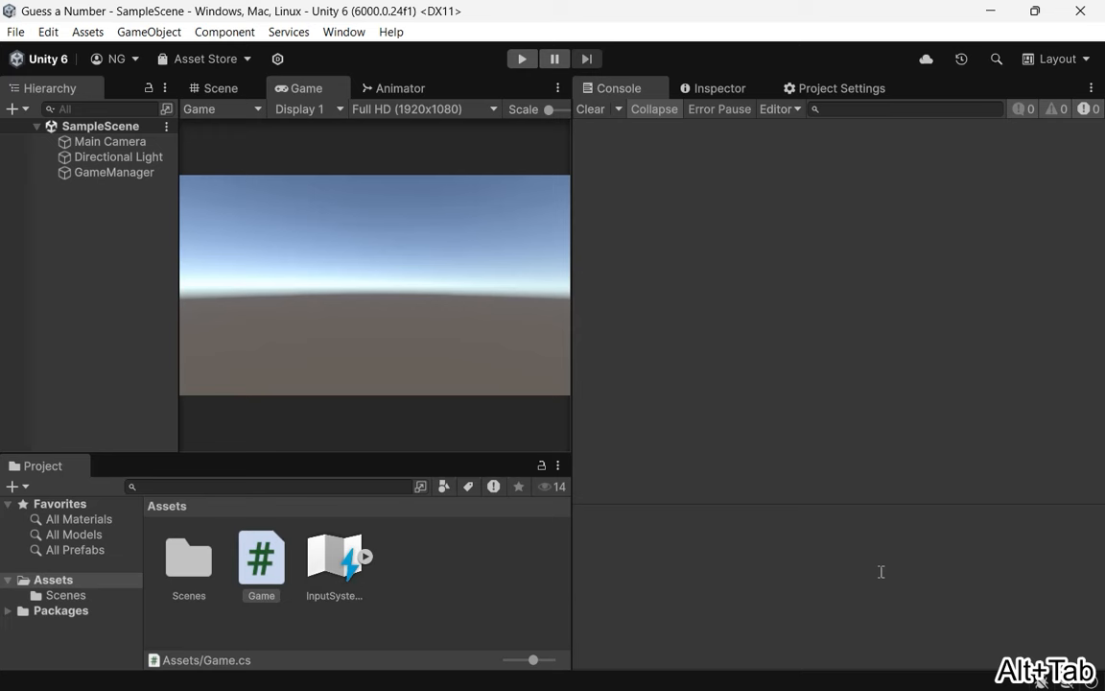
Play the scene and inspect the welcome, range, prompt and 'Our Guess: 50' console messages, then stop
{"action": "left_click", "coordinate": [521, 59]}
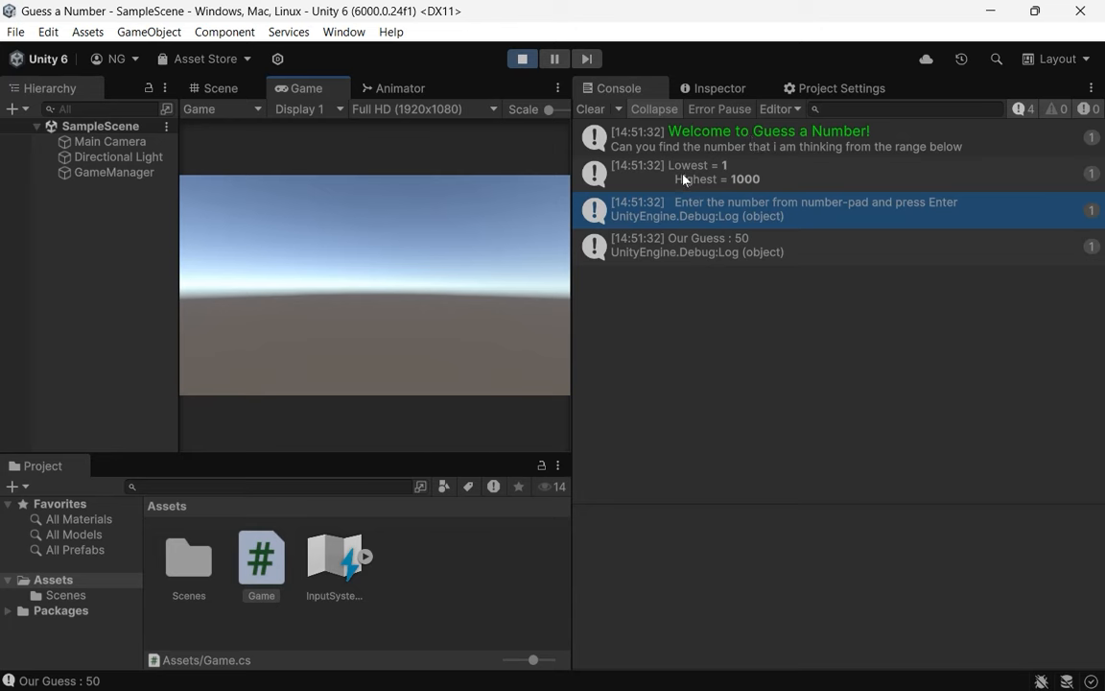
{"action": "left_click", "coordinate": [730, 150]}
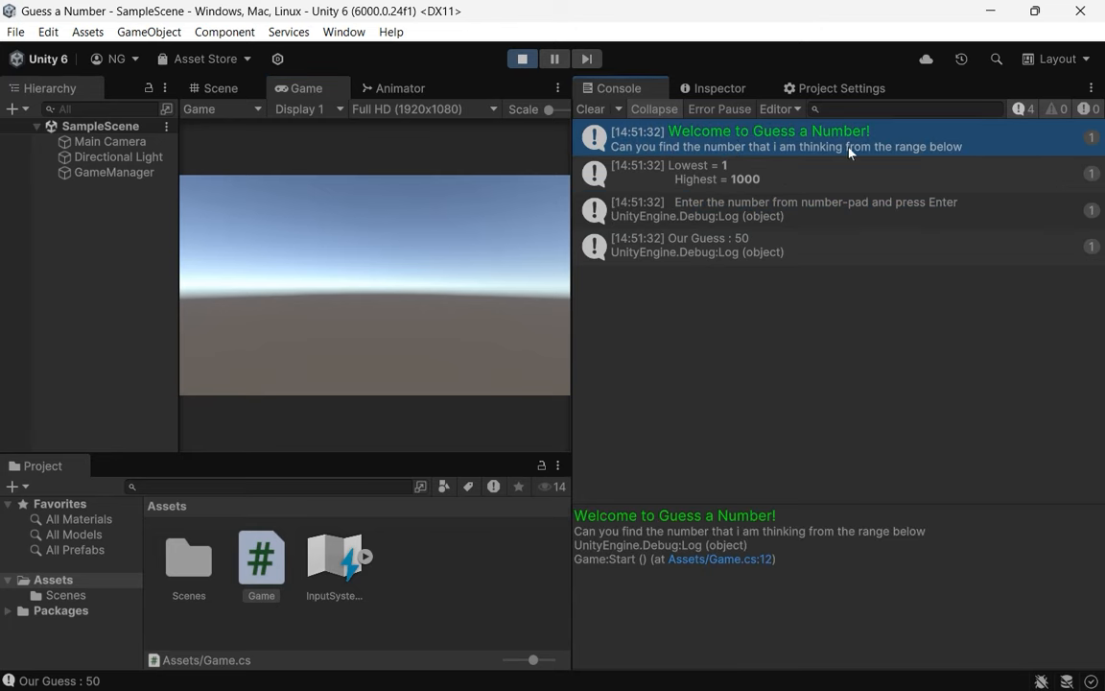
{"action": "left_click", "coordinate": [821, 175]}
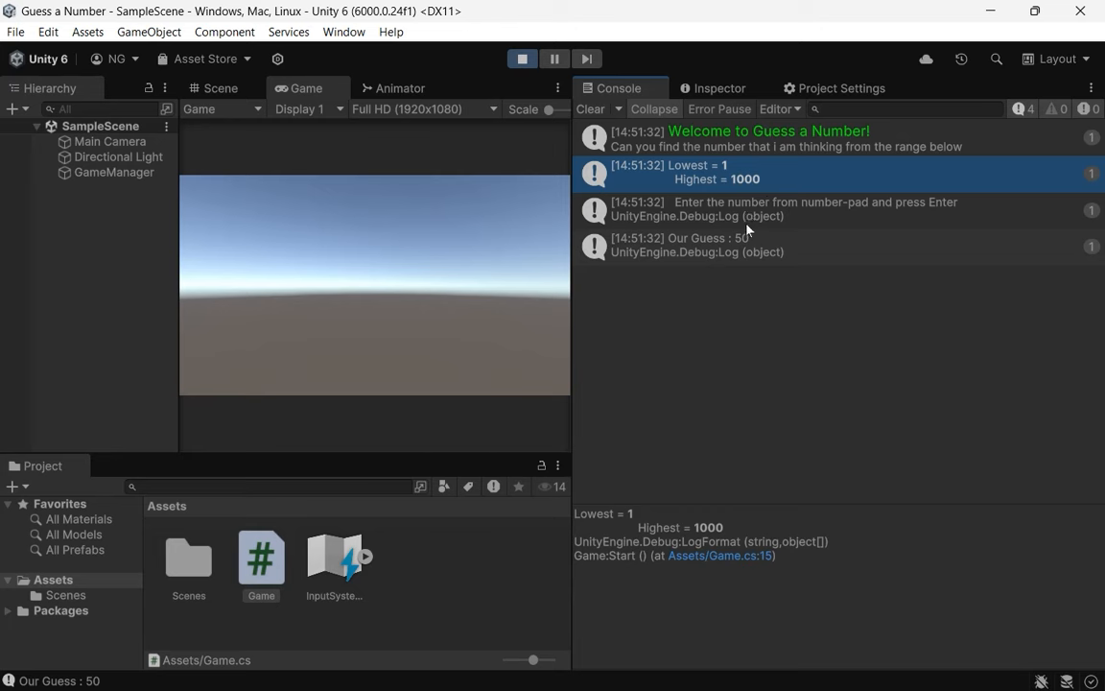
{"action": "left_click", "coordinate": [777, 216]}
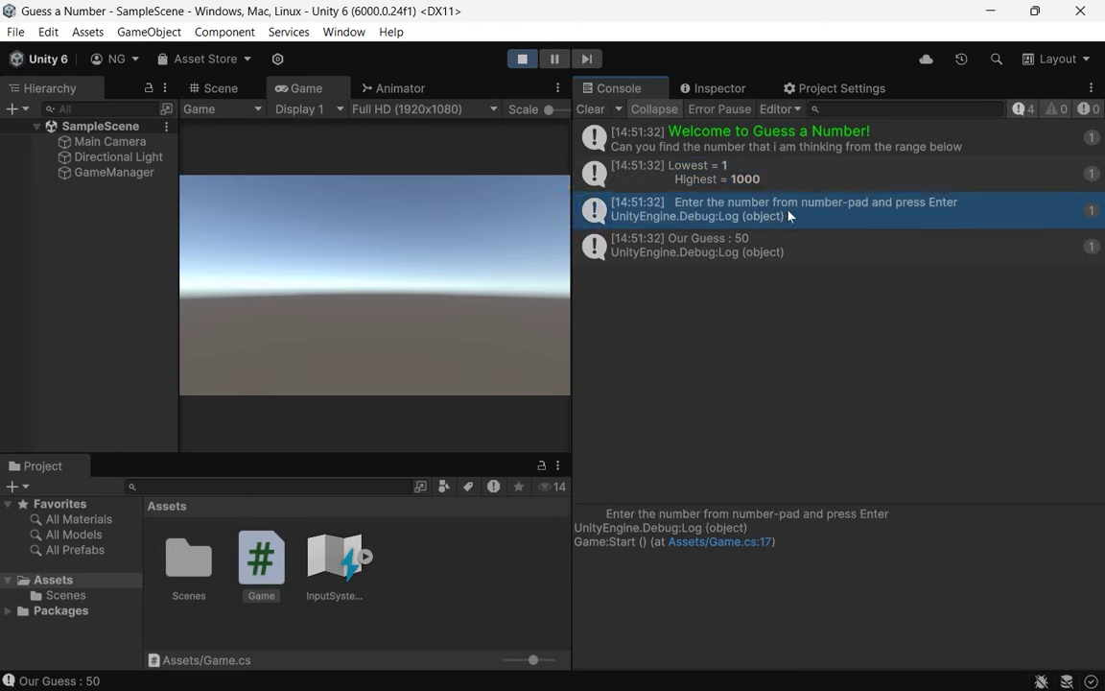
{"action": "left_click", "coordinate": [736, 252]}
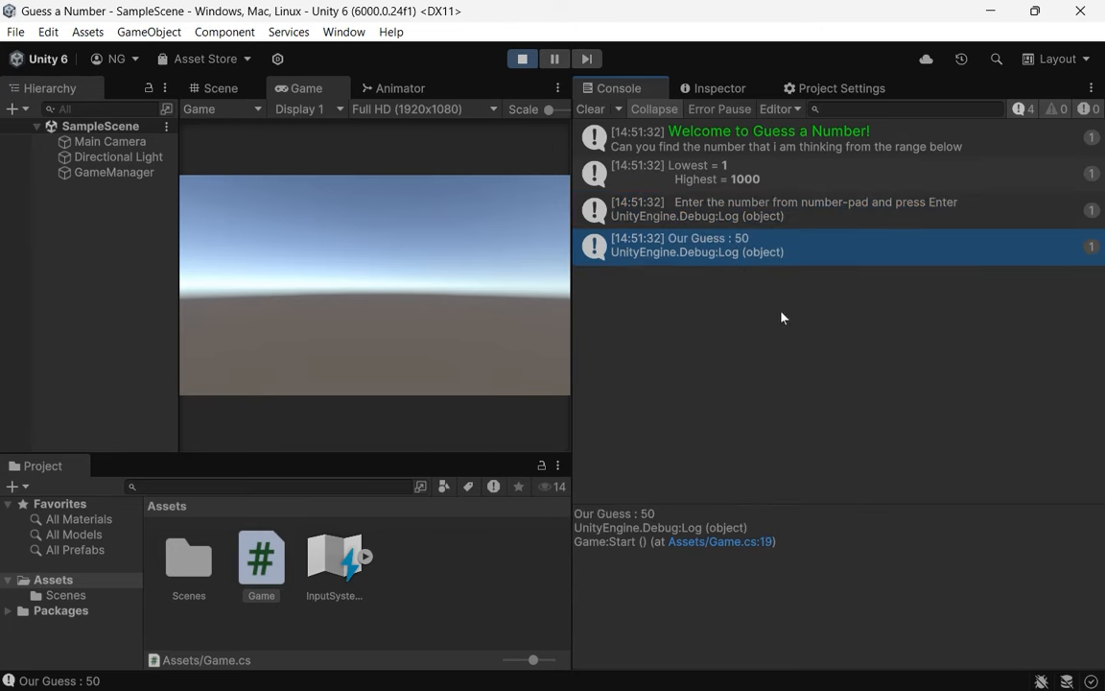
{"action": "left_click", "coordinate": [522, 59]}
Switch back to Game.cs showing the four logging statements
{"action": "key", "text": "alt+Tab"}
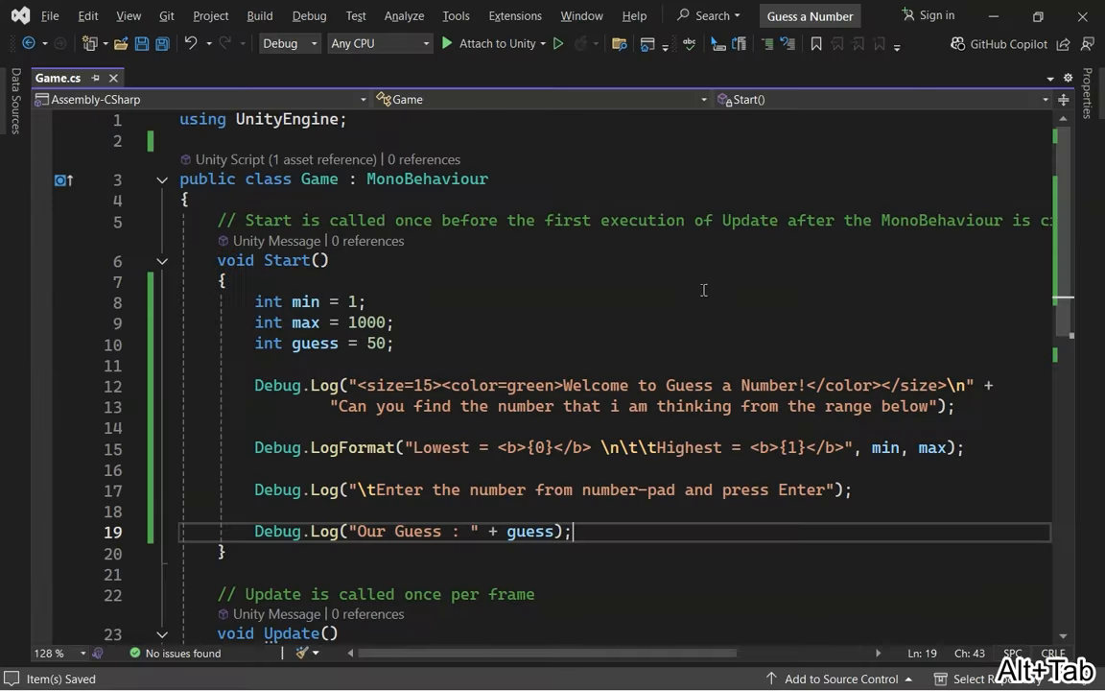